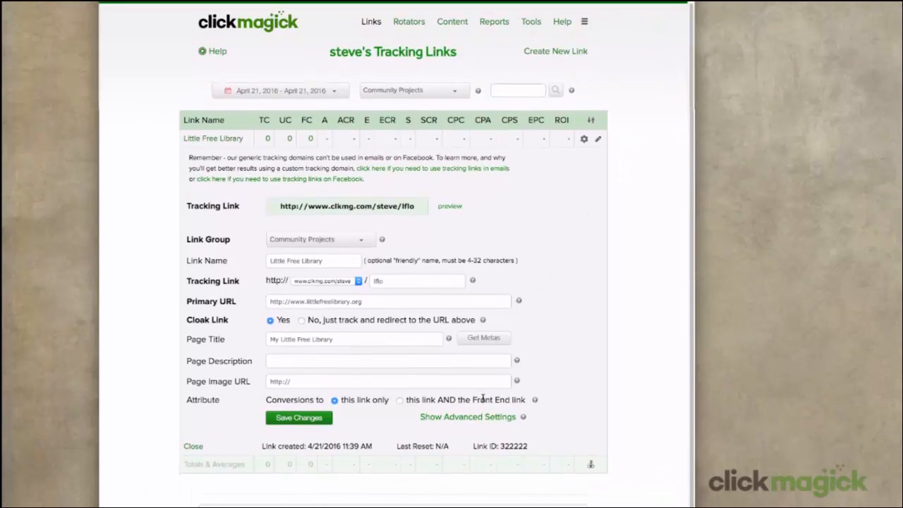
Step: Open the advanced settings of the Little Free Library tracking link
click(474, 417)
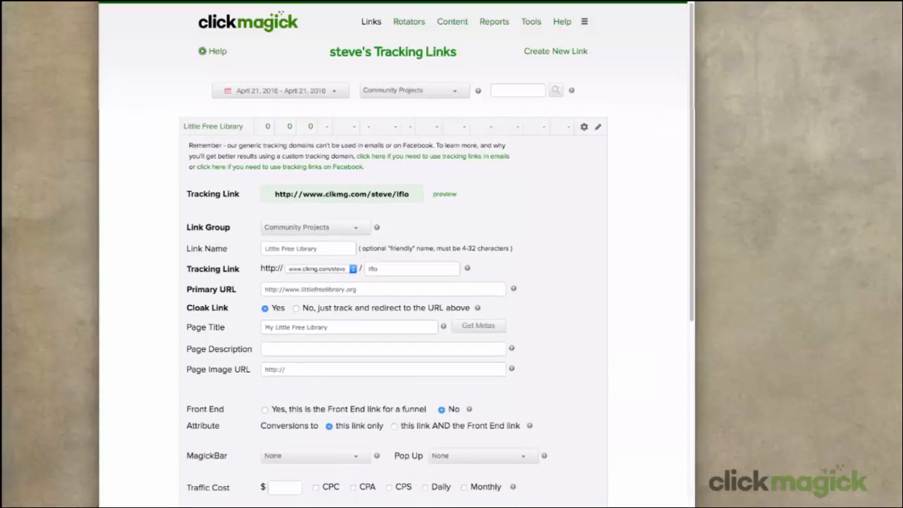
scroll(393, 307, down, 5)
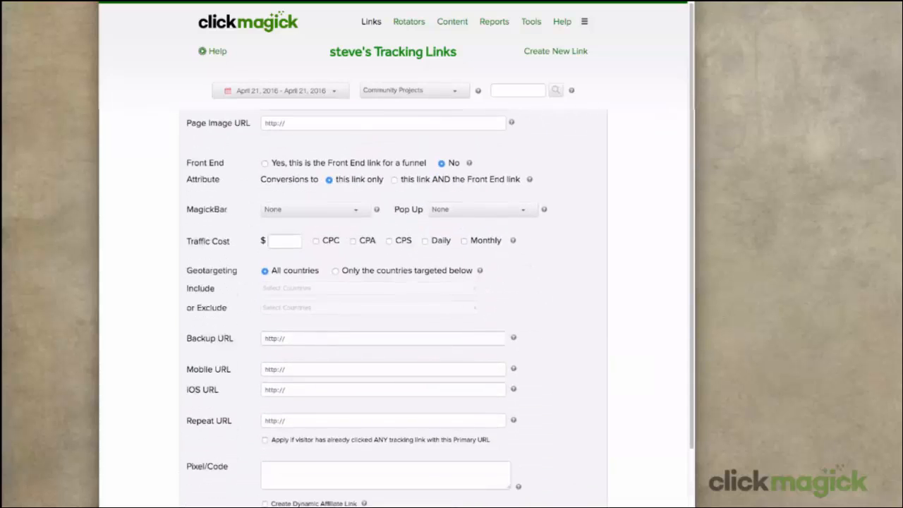
scroll(393, 307, down, 1)
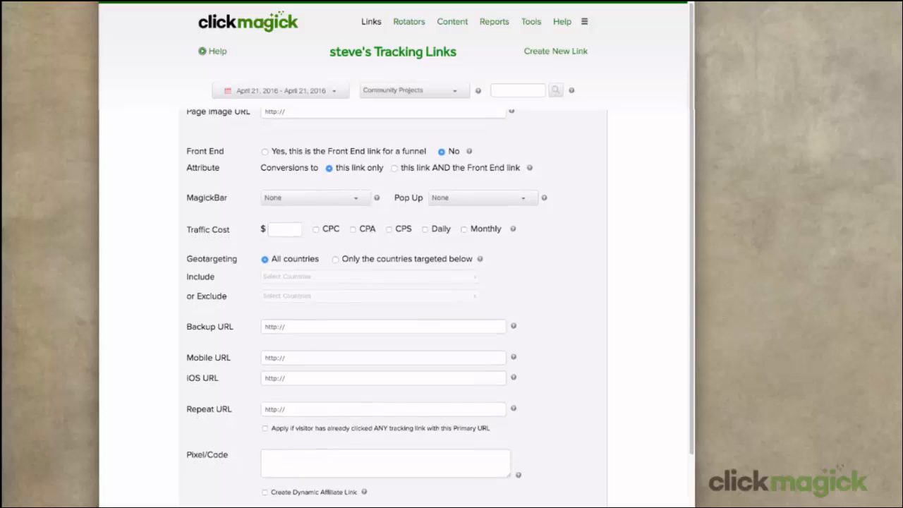
scroll(393, 306, down, 1)
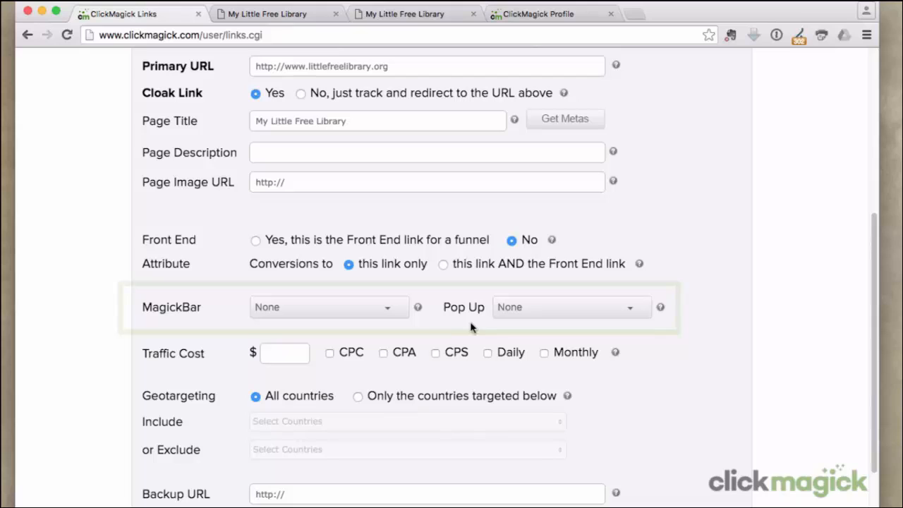
Step: Look through the open Little Free Library page tabs, then return to the links page
click(313, 19)
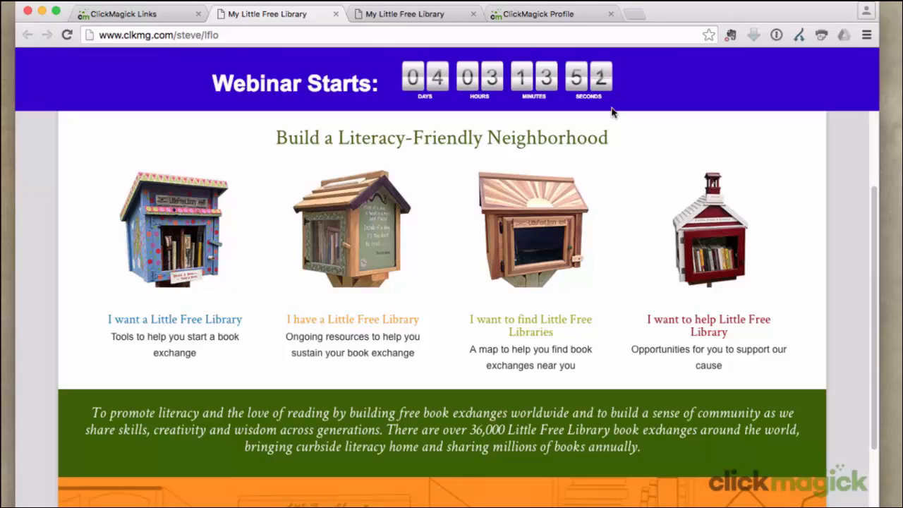
click(455, 15)
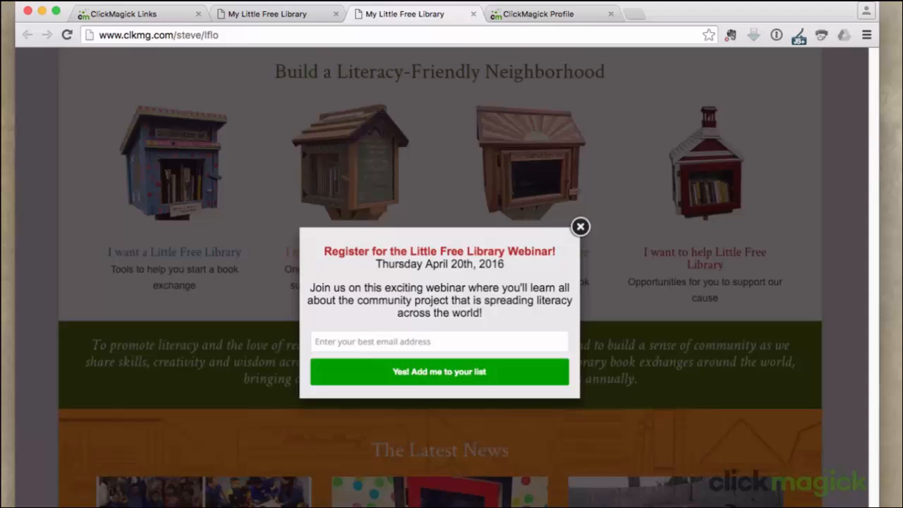
click(156, 14)
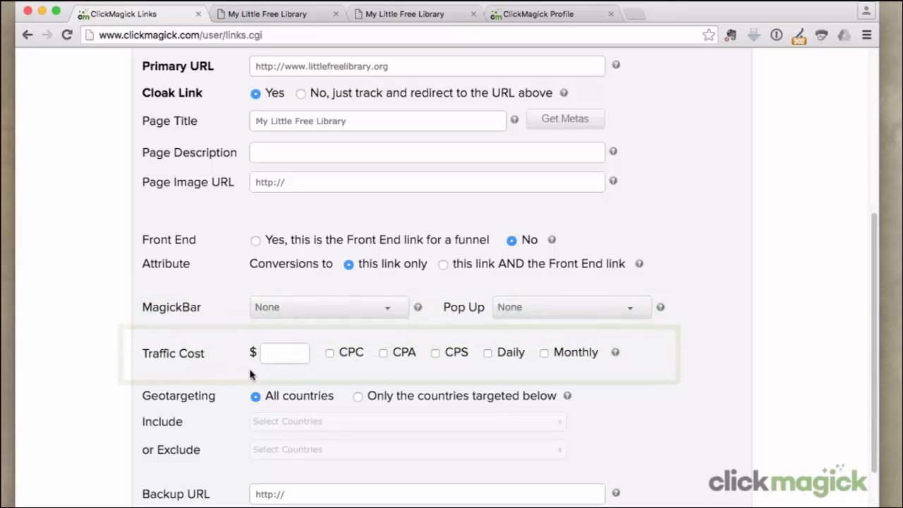
Step: Set the traffic cost to $0.63 per click with CPC selected
click(329, 353)
click(276, 354)
text(0.6)
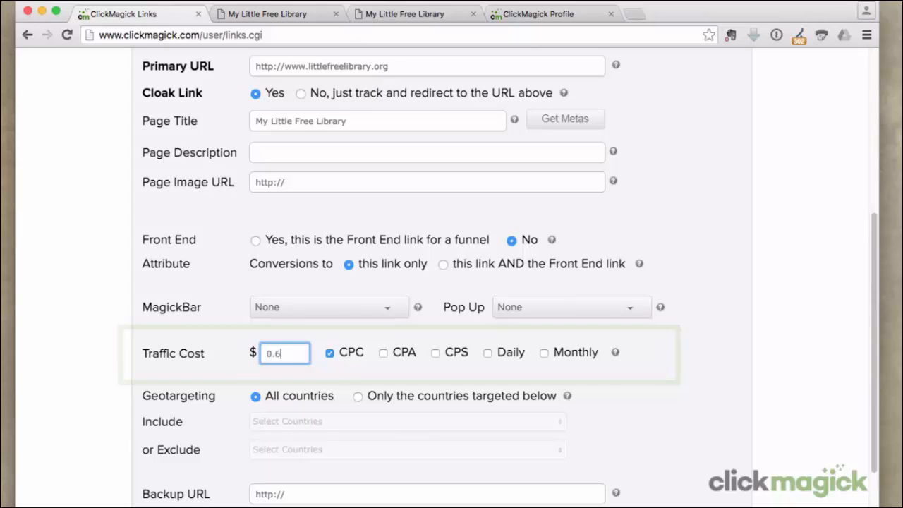
text(3)
key(Tab)
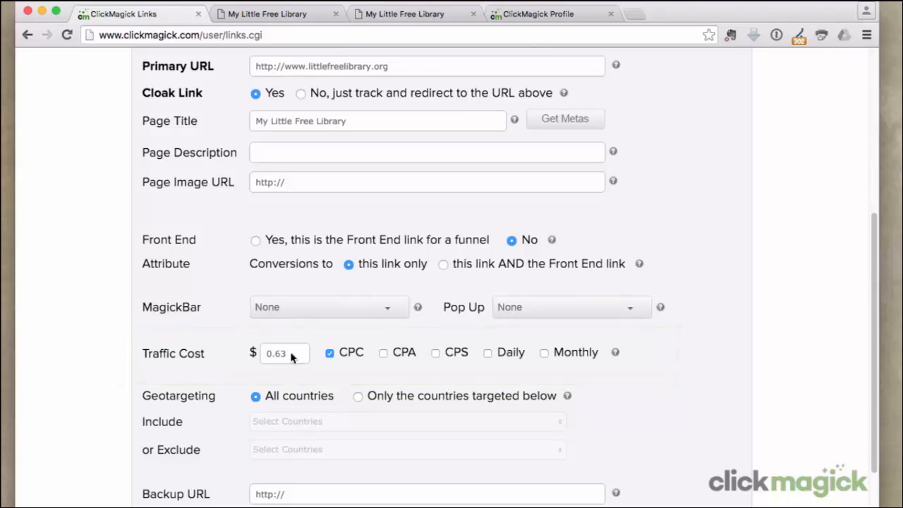
Step: Change the traffic cost to $5 with the Daily option
scroll(290, 351, up, 10)
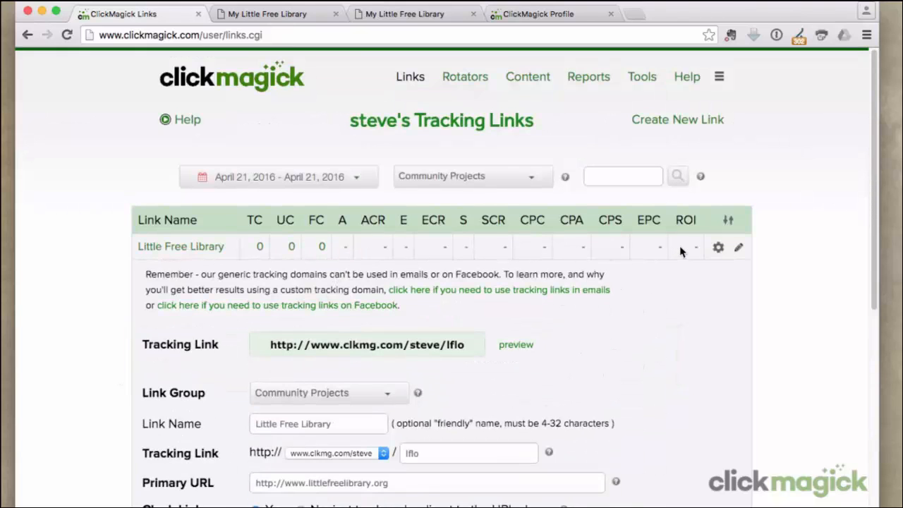
scroll(682, 245, down, 5)
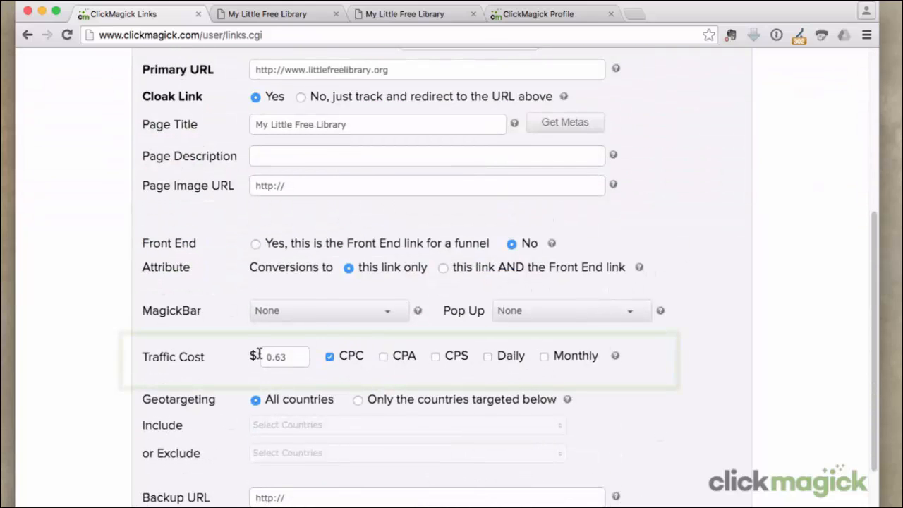
drag(298, 355, 185, 349)
text(5)
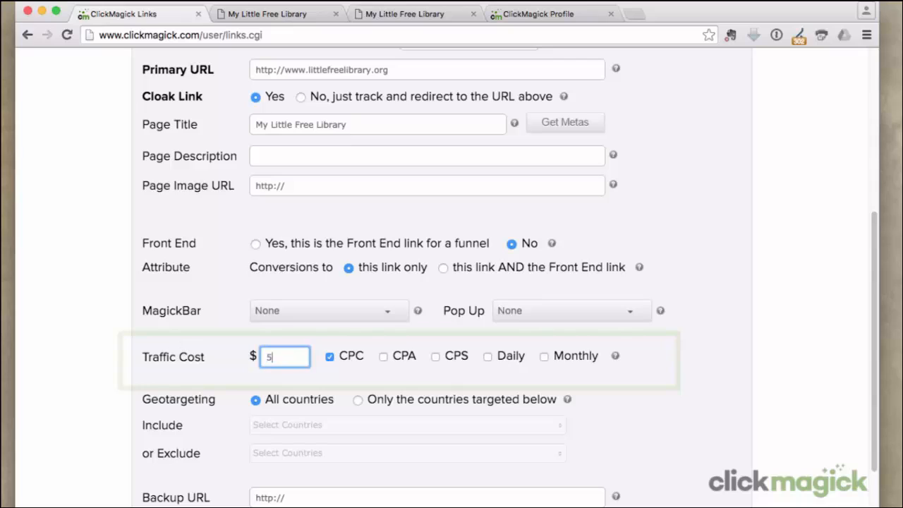
click(487, 357)
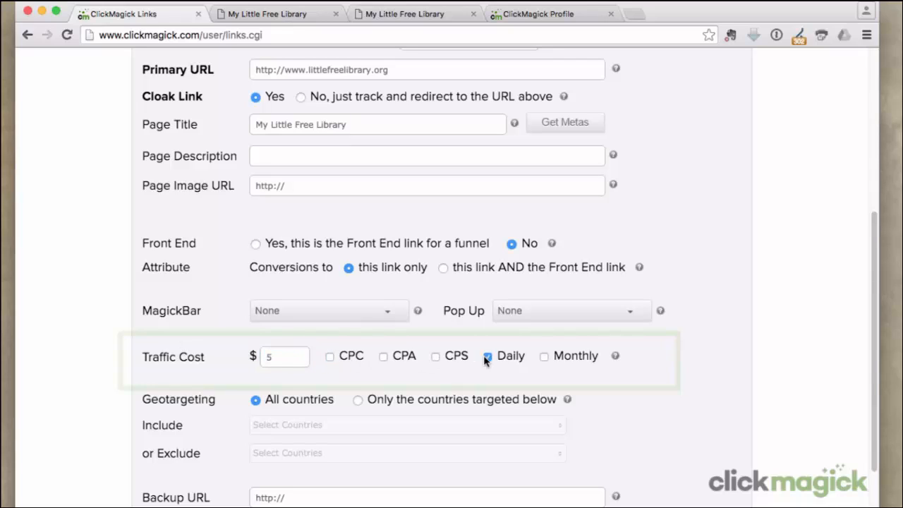
Step: Set the traffic cost to $1000 with the Monthly option
click(544, 357)
drag(295, 358, 228, 346)
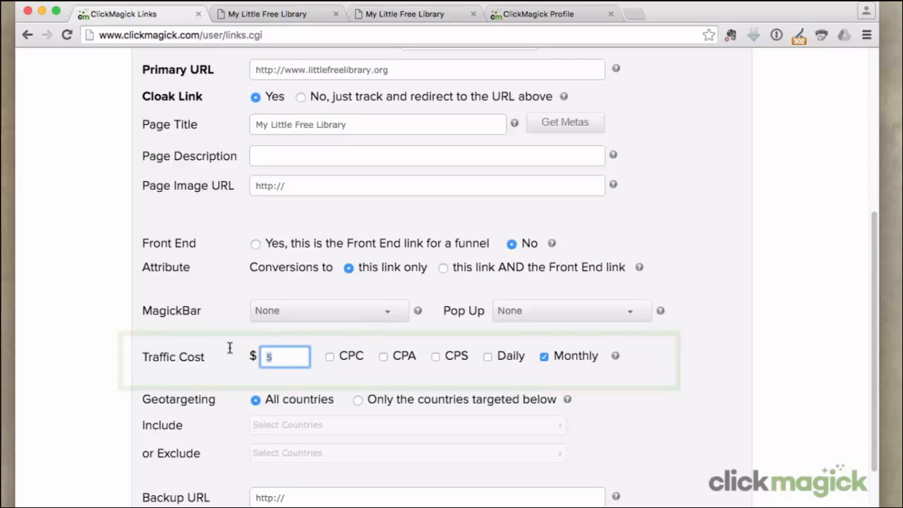
text(1000)
click(228, 346)
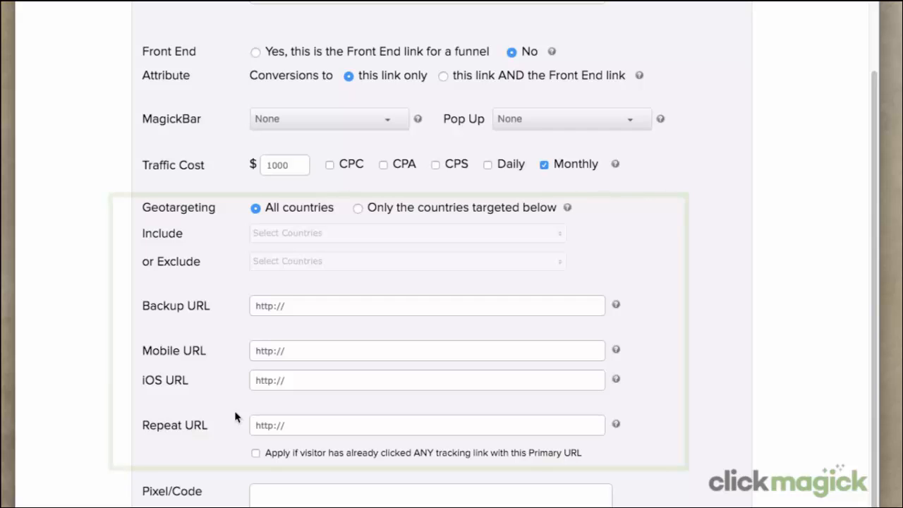
Step: Restrict geotargeting to include only Australia, Canada, New Zealand, United Kingdom and United States
click(357, 210)
click(352, 233)
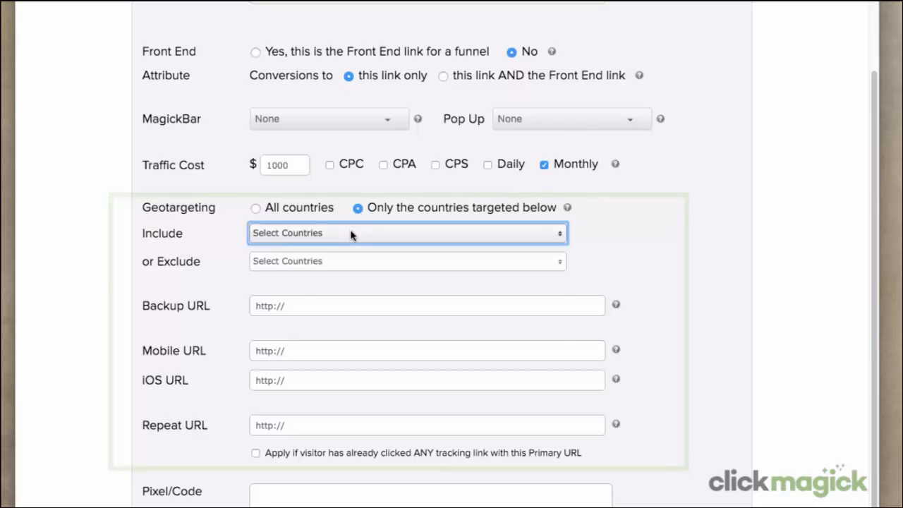
click(297, 168)
click(290, 182)
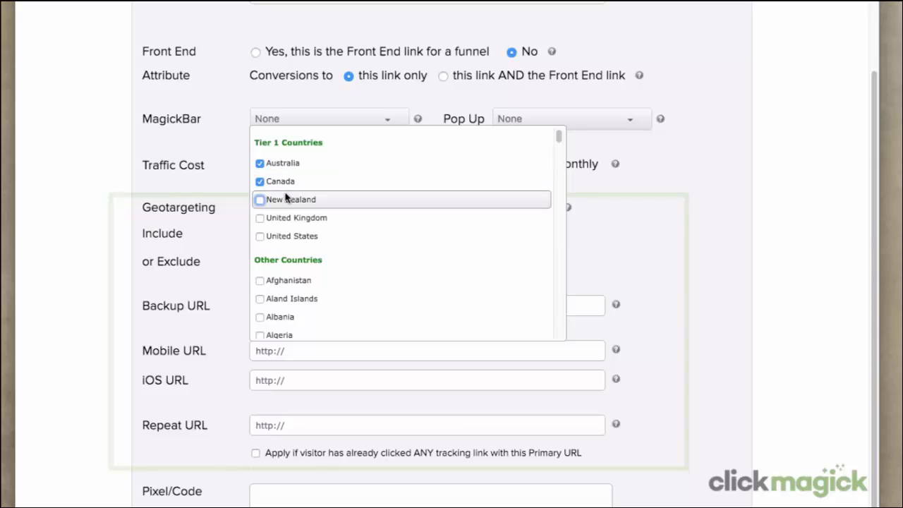
click(288, 200)
click(286, 222)
click(289, 238)
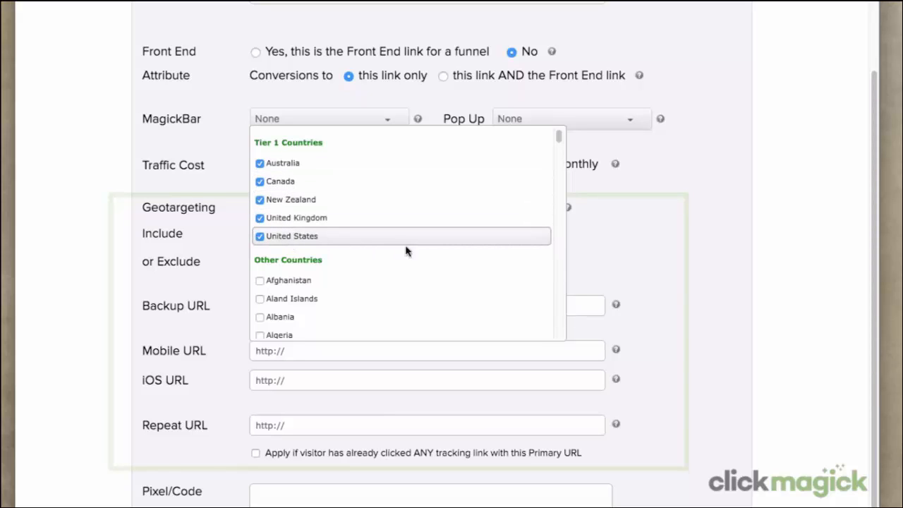
click(579, 259)
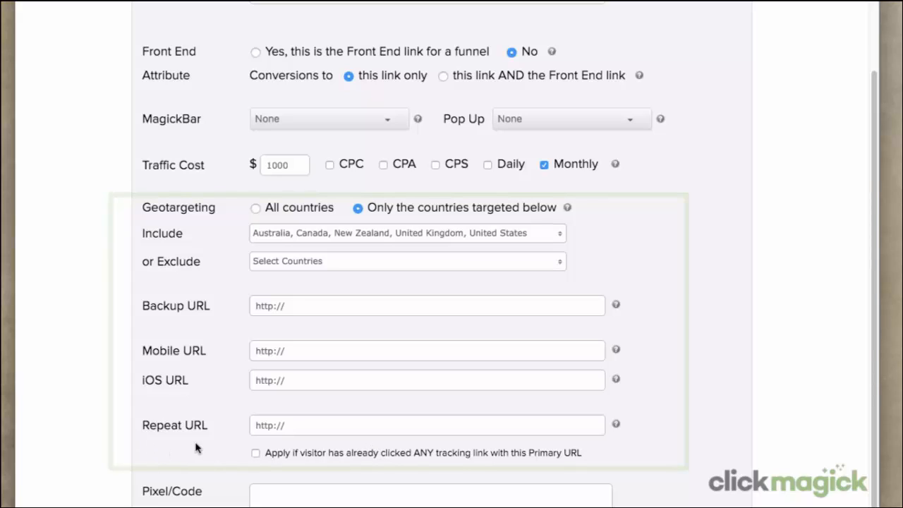
Step: Examine the Backup, Mobile, iOS and Repeat URL fields and the Pixel/Code box
drag(254, 423, 346, 429)
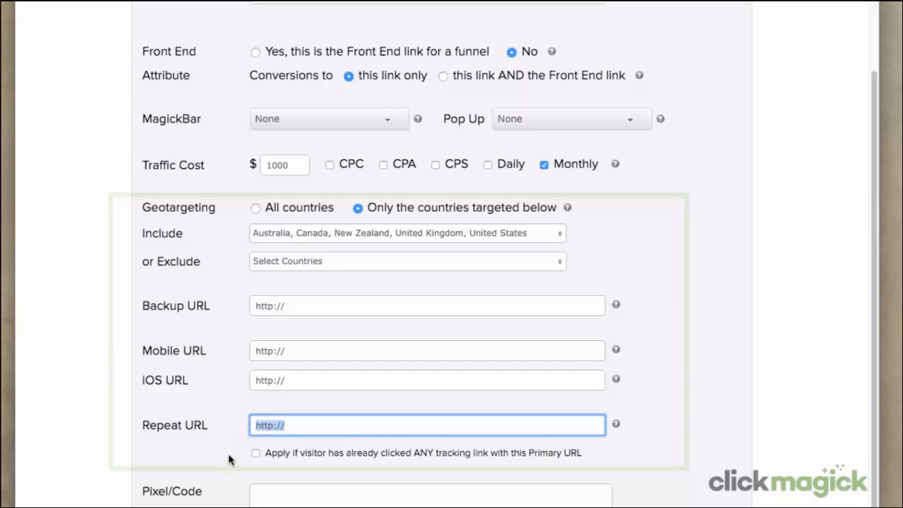
click(228, 485)
scroll(267, 337, down, 5)
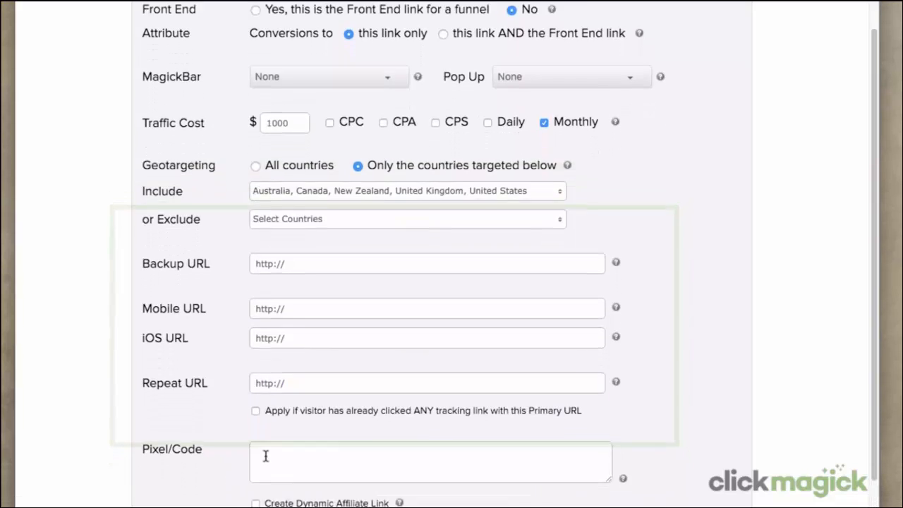
click(268, 337)
scroll(268, 336, down, 1)
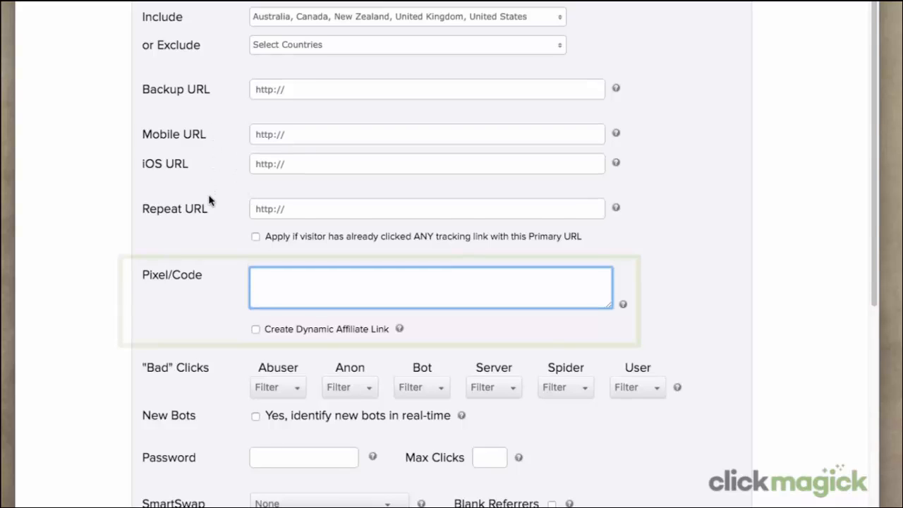
click(212, 297)
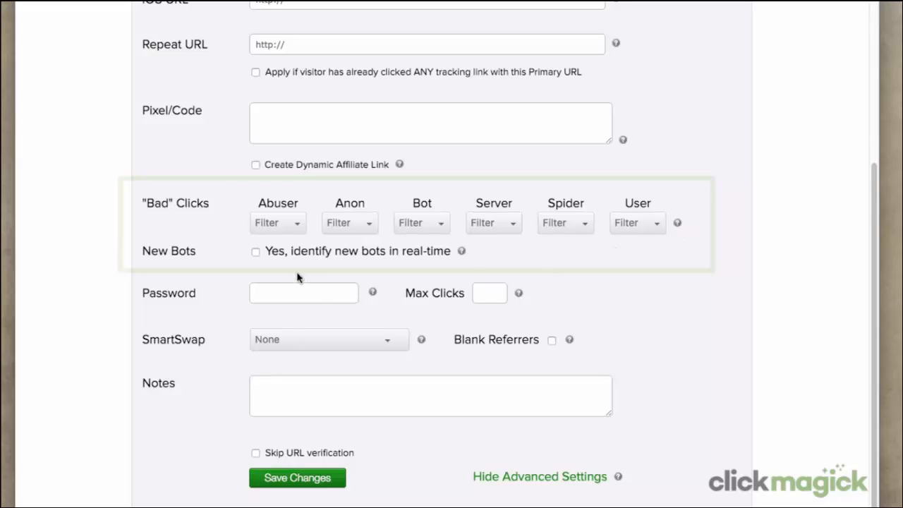
Step: Set the Abuser bad-click handling to Nothing
click(299, 226)
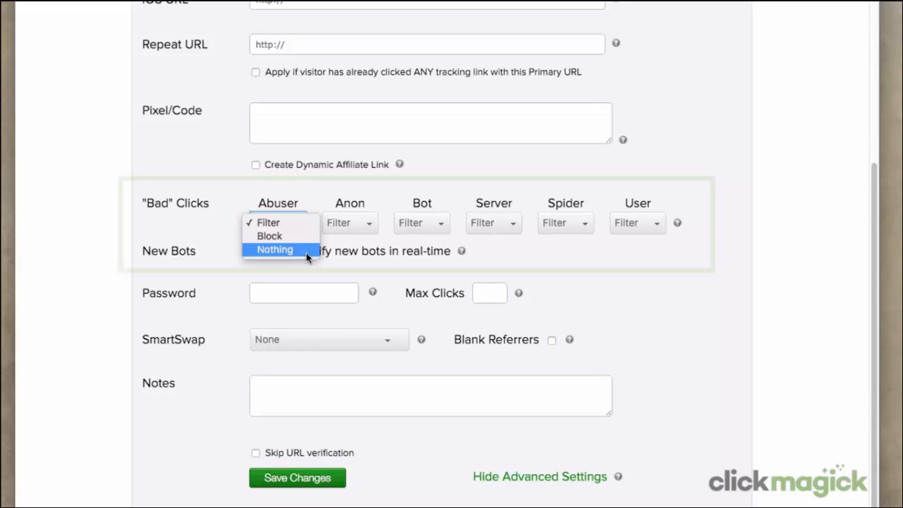
click(305, 251)
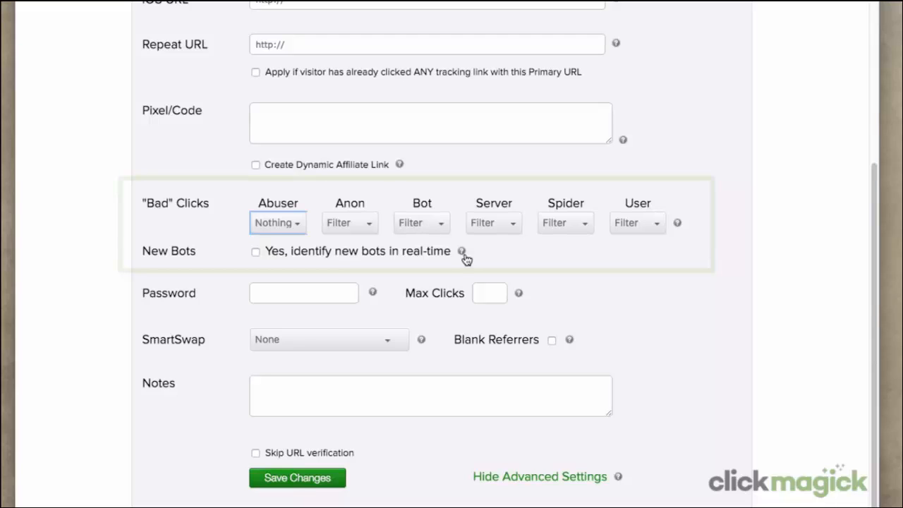
Step: Limit the link to a maximum of 500 clicks
click(259, 292)
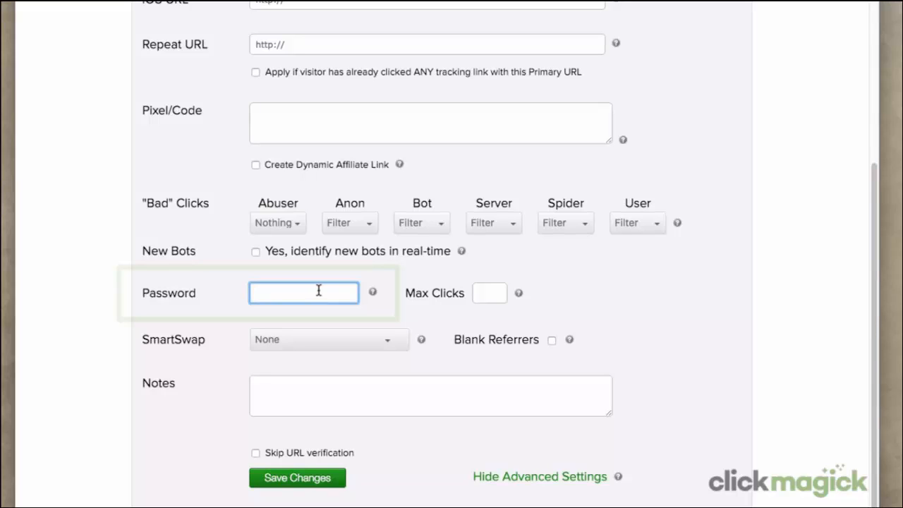
click(484, 294)
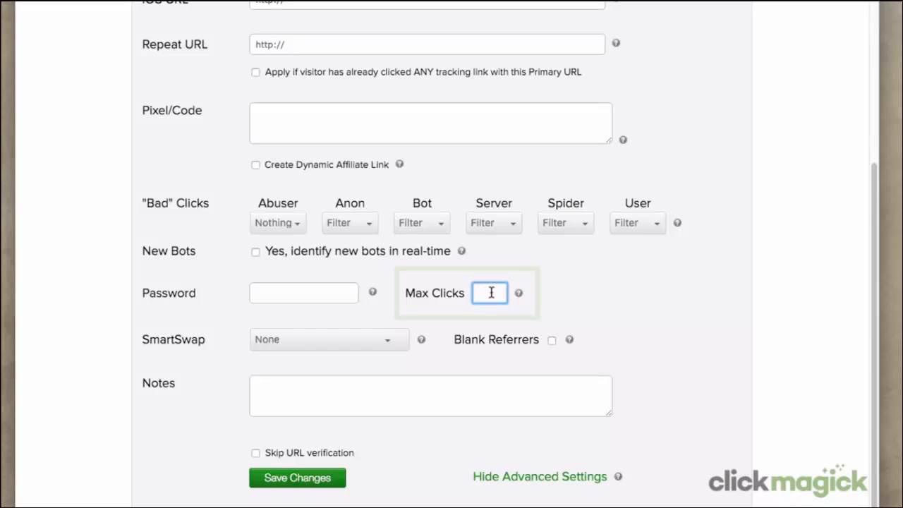
text(500)
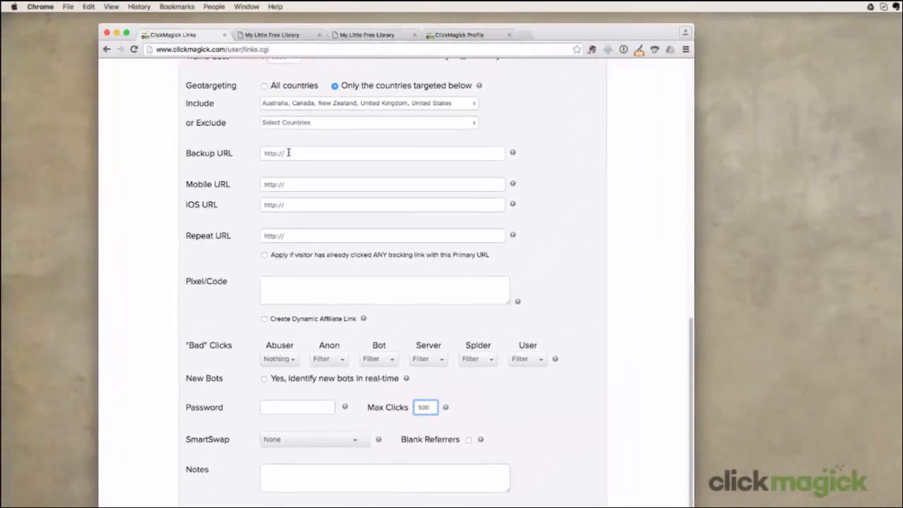
Step: Start entering a backup URL for the link
click(270, 153)
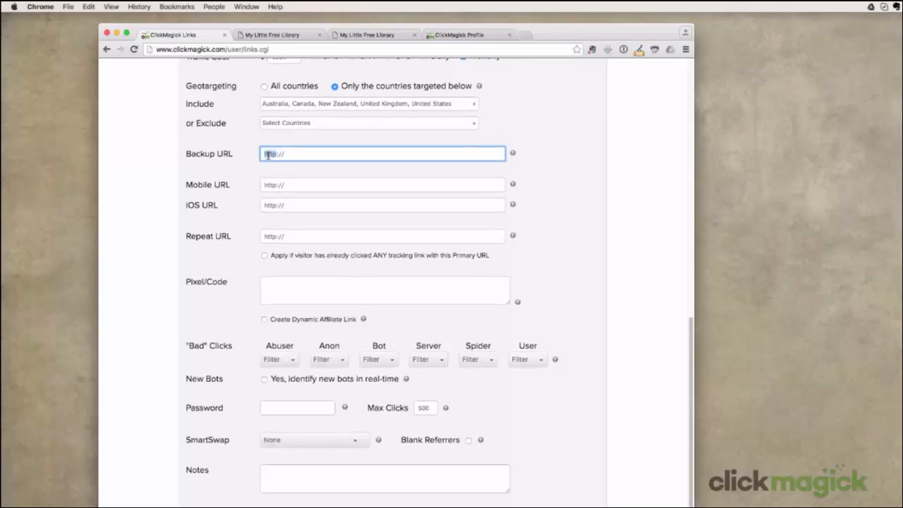